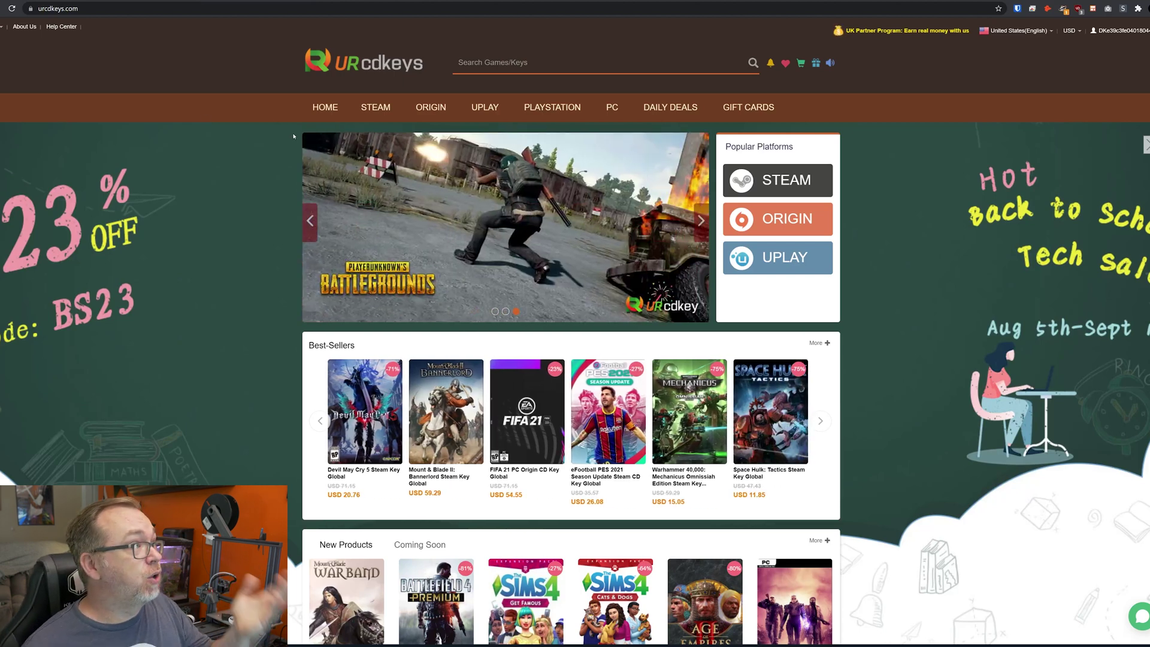
Scroll to the Windows 10 Pro OEM key listing and highlight its USD 20.05 sale and USD 58.11 original prices
{"action": "scroll", "coordinate": [294, 137], "scroll_direction": "down", "scroll_amount": 5}
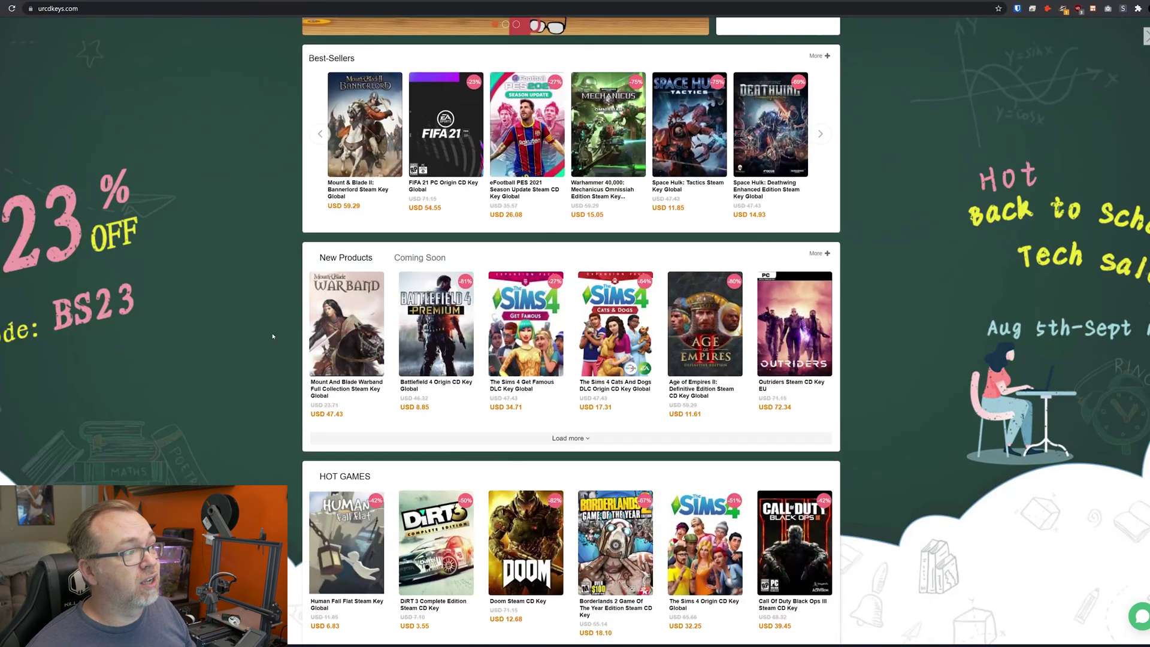
{"action": "scroll", "coordinate": [272, 336], "scroll_direction": "down", "scroll_amount": 4}
{"action": "scroll", "coordinate": [276, 336], "scroll_direction": "down", "scroll_amount": 3}
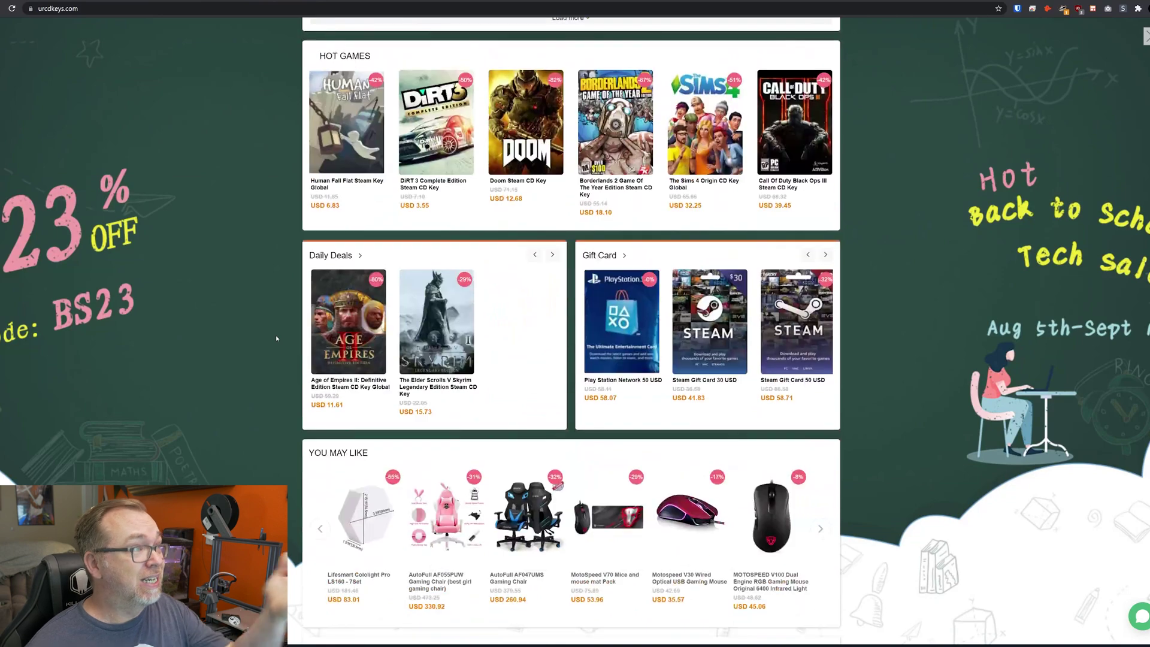
{"action": "scroll", "coordinate": [278, 372], "scroll_direction": "down", "scroll_amount": 3}
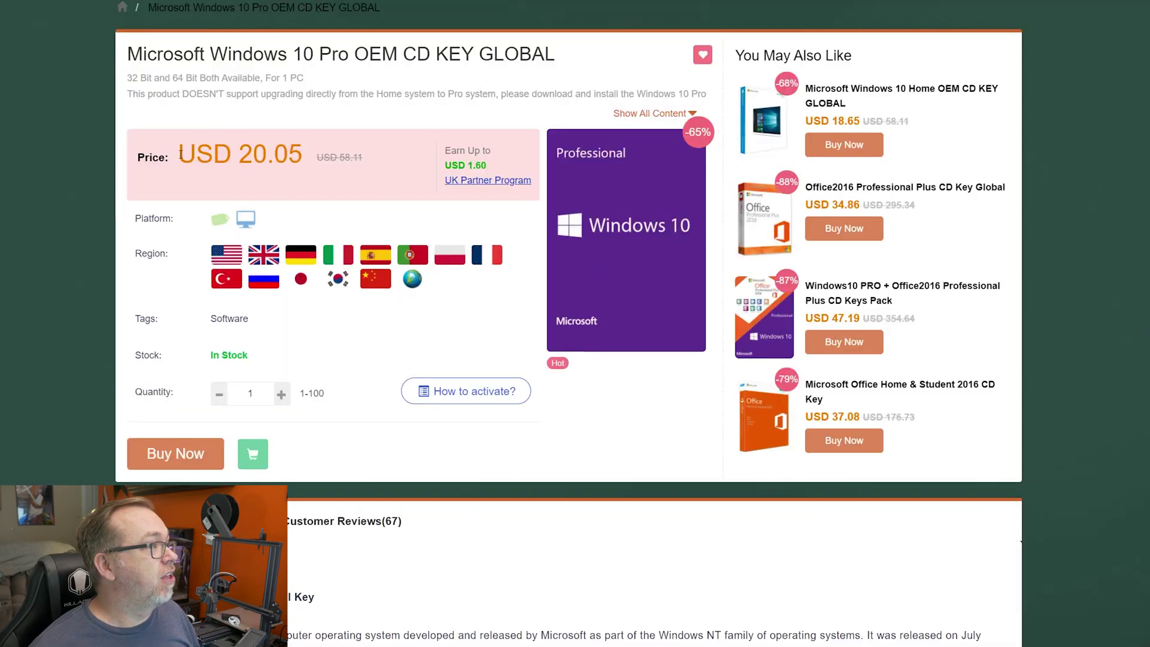
{"action": "left_click_drag", "start_coordinate": [340, 223], "coordinate": [418, 231]}
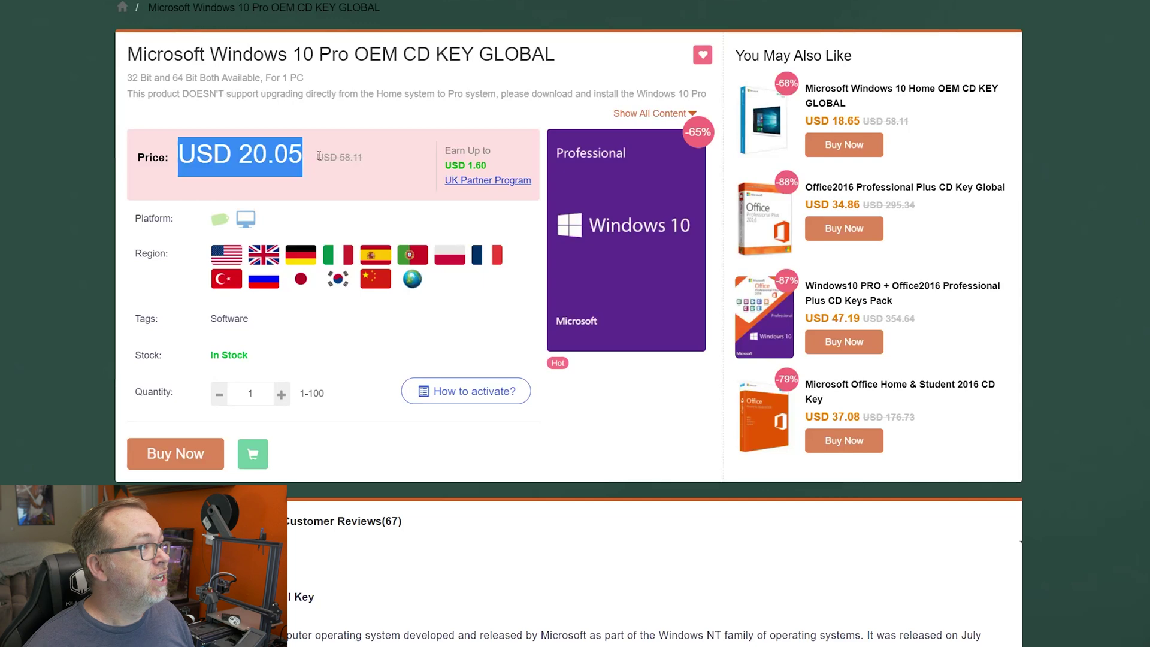
{"action": "left_click_drag", "start_coordinate": [316, 157], "coordinate": [373, 160]}
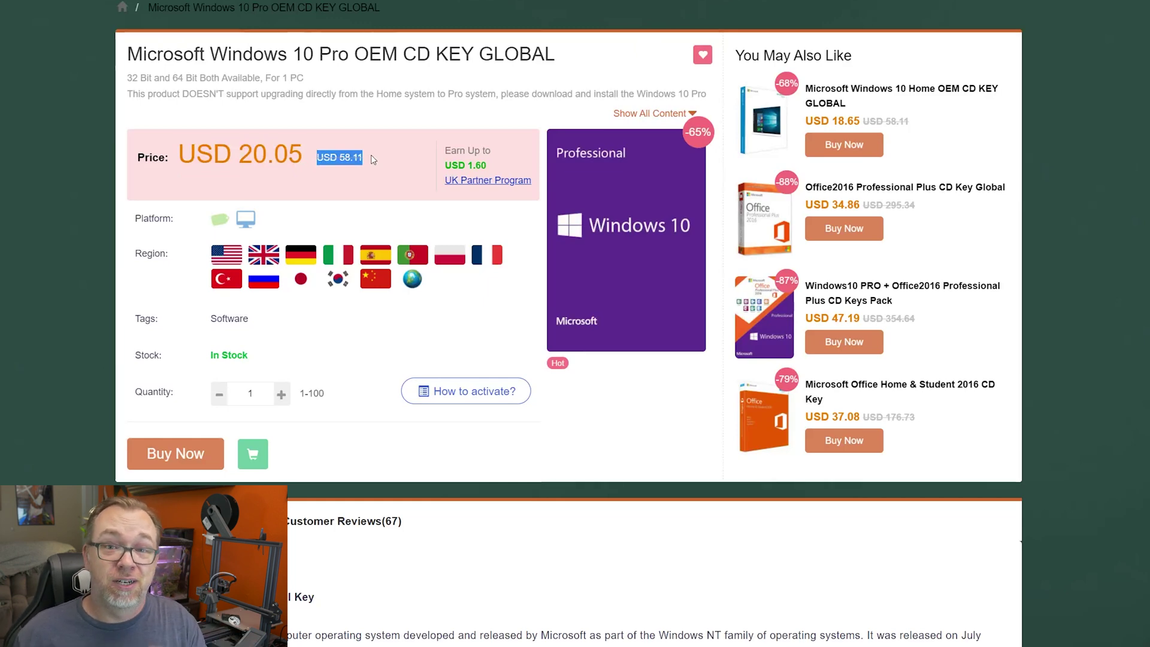
Start buying the Windows 10 Pro key and apply promotion code DB23
{"action": "left_click", "coordinate": [181, 454]}
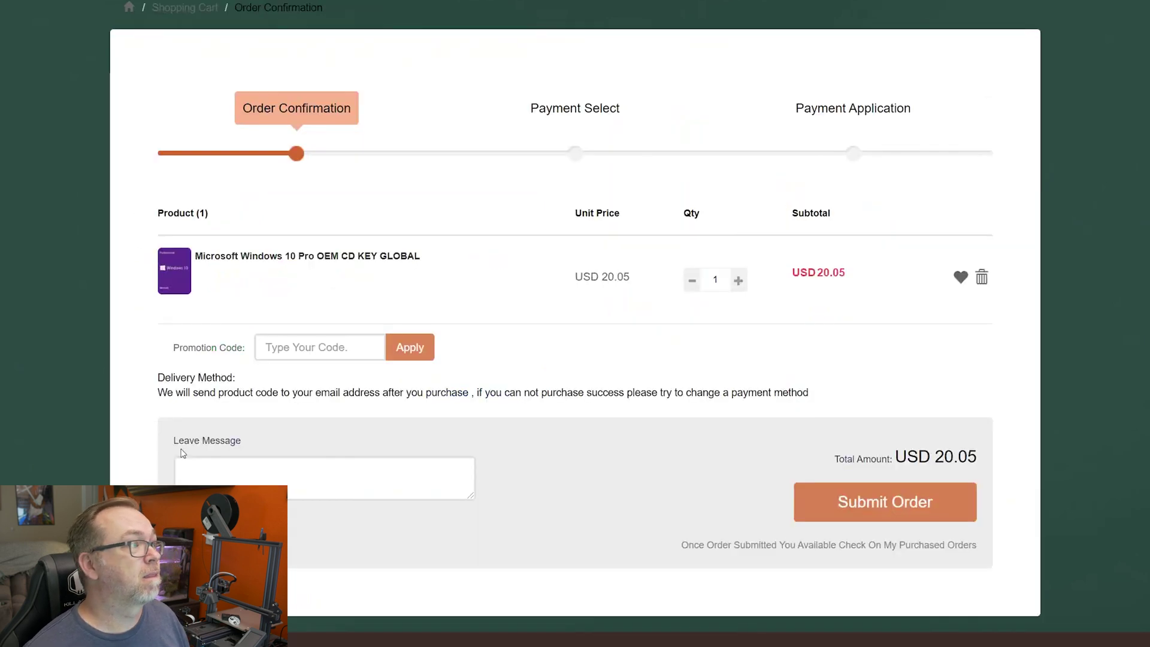
{"action": "left_click", "coordinate": [285, 345]}
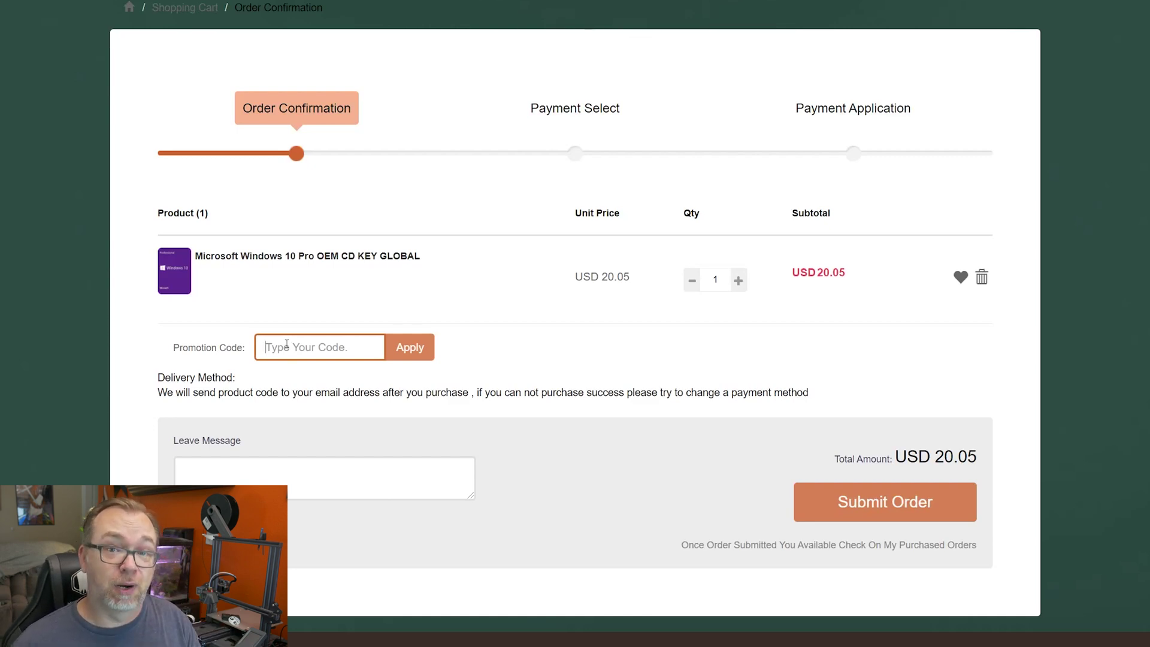
{"action": "type", "text": "DB23"}
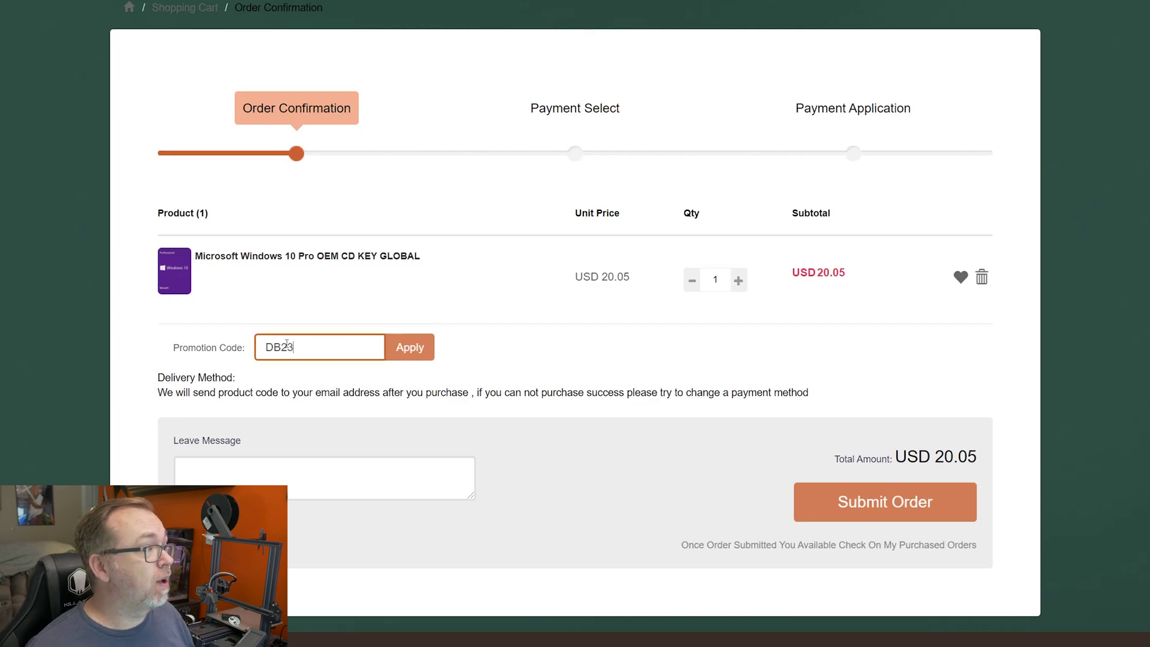
{"action": "left_click", "coordinate": [400, 349]}
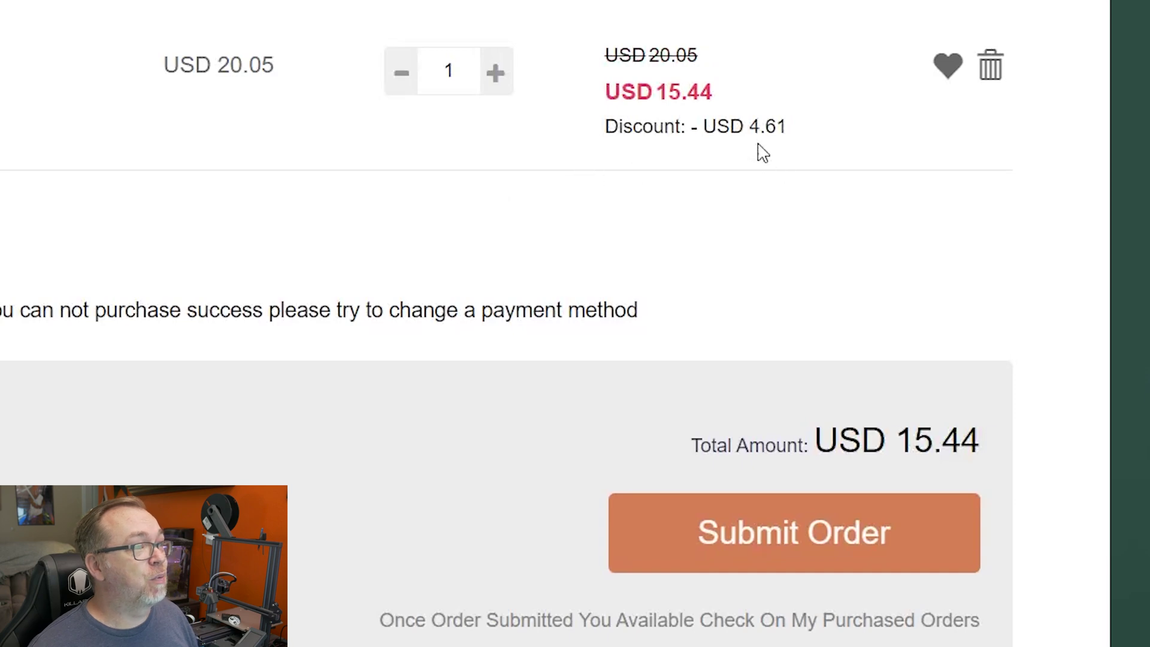
Note the USD 4.61 discount, submit the USD 15.44 order, and choose PayPal as payment
{"action": "left_click_drag", "start_coordinate": [747, 126], "coordinate": [790, 125]}
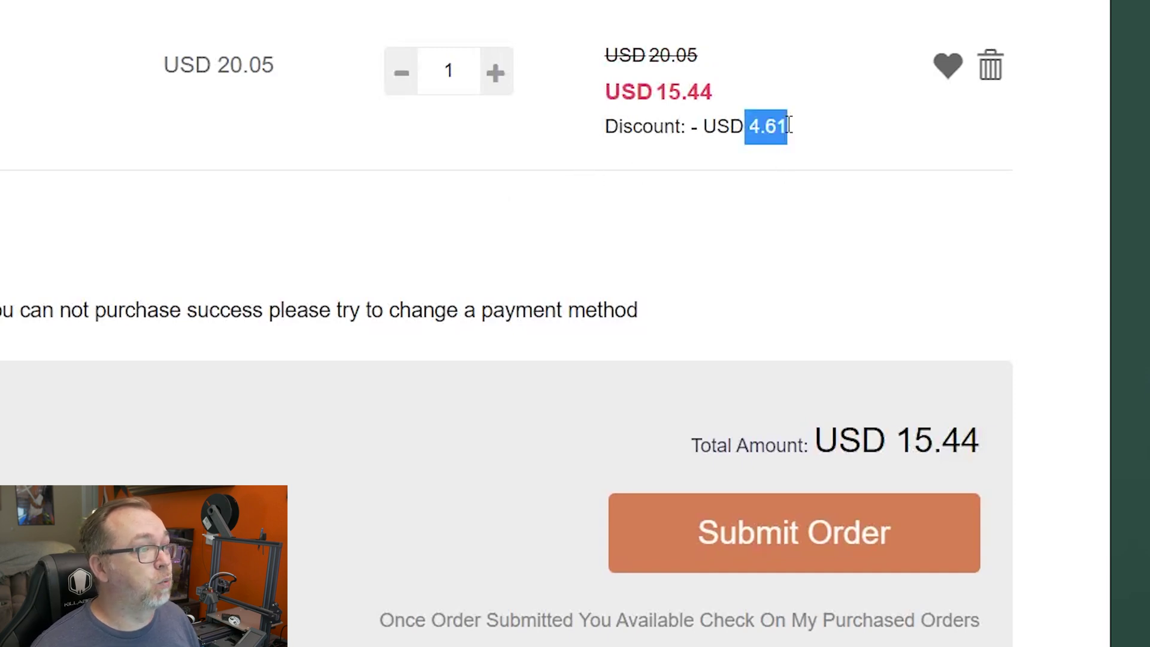
{"action": "left_click", "coordinate": [790, 126]}
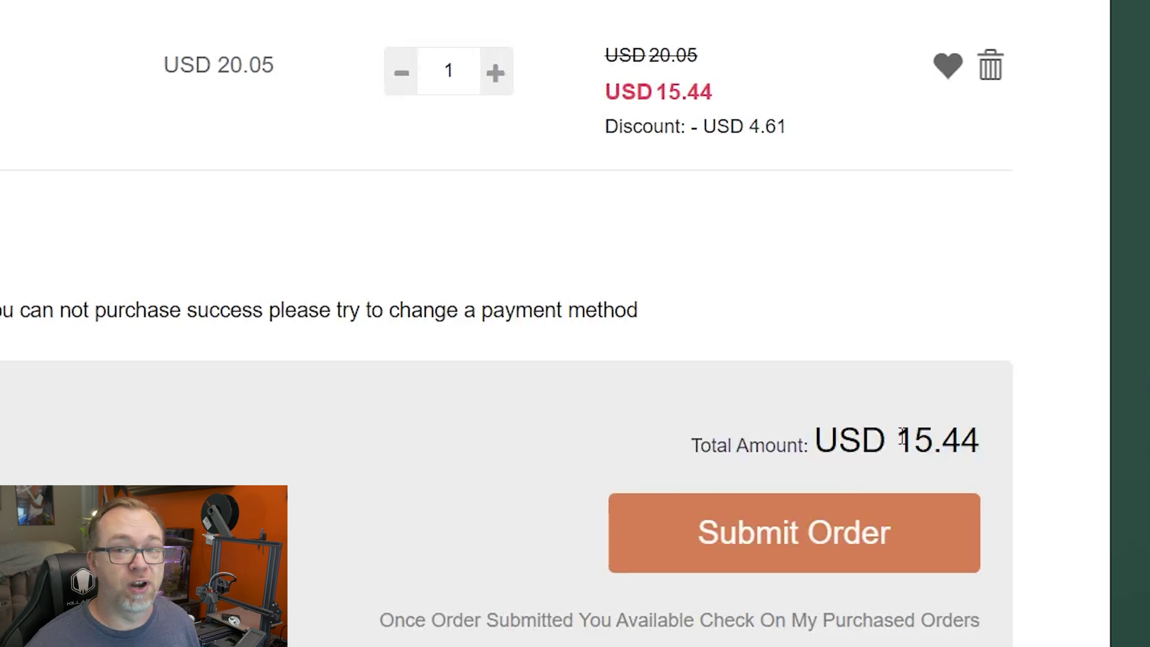
{"action": "left_click", "coordinate": [801, 559]}
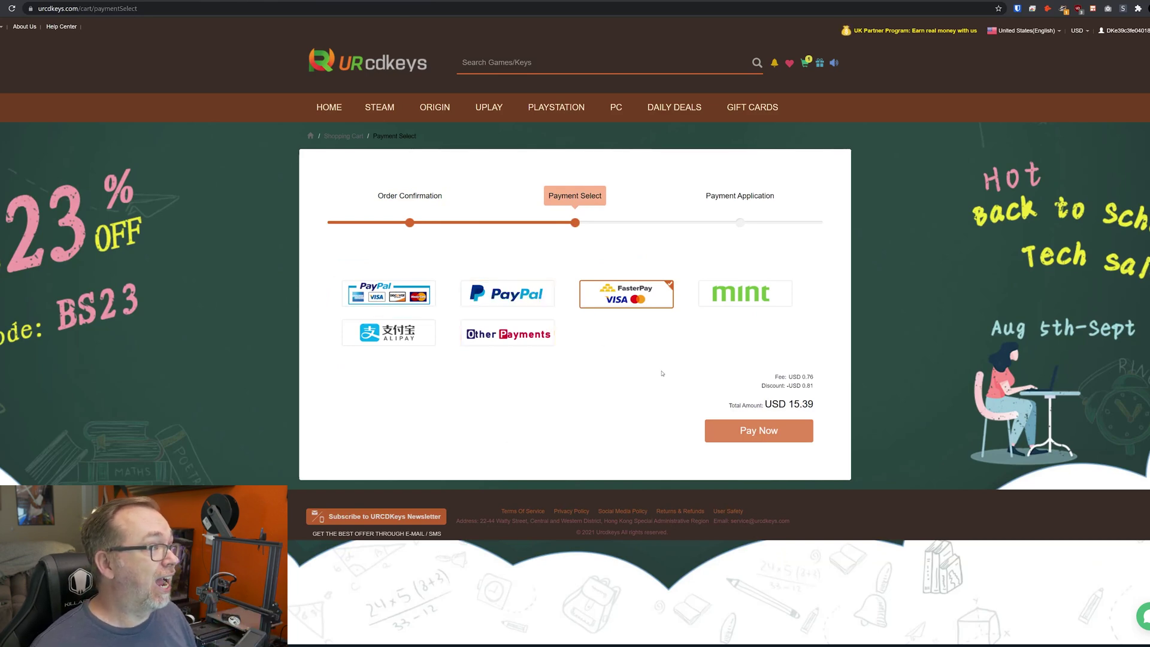
{"action": "left_click", "coordinate": [389, 293]}
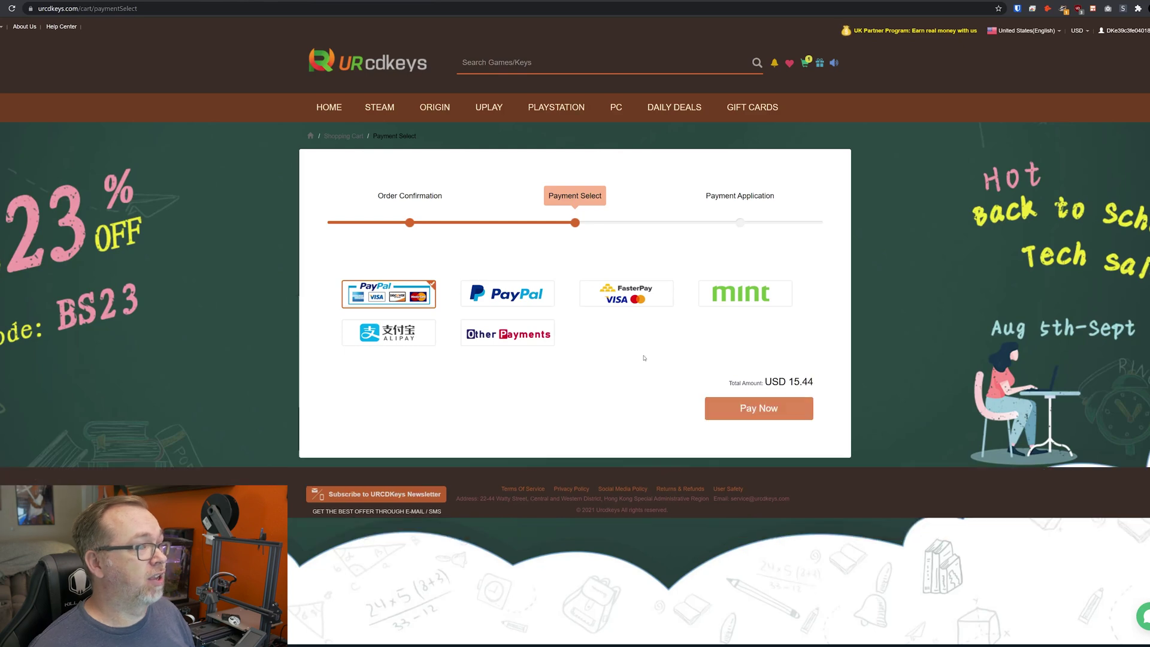
Complete the USD 15.44 PayPal payment for the Windows 10 Pro key order
{"action": "left_click", "coordinate": [738, 410]}
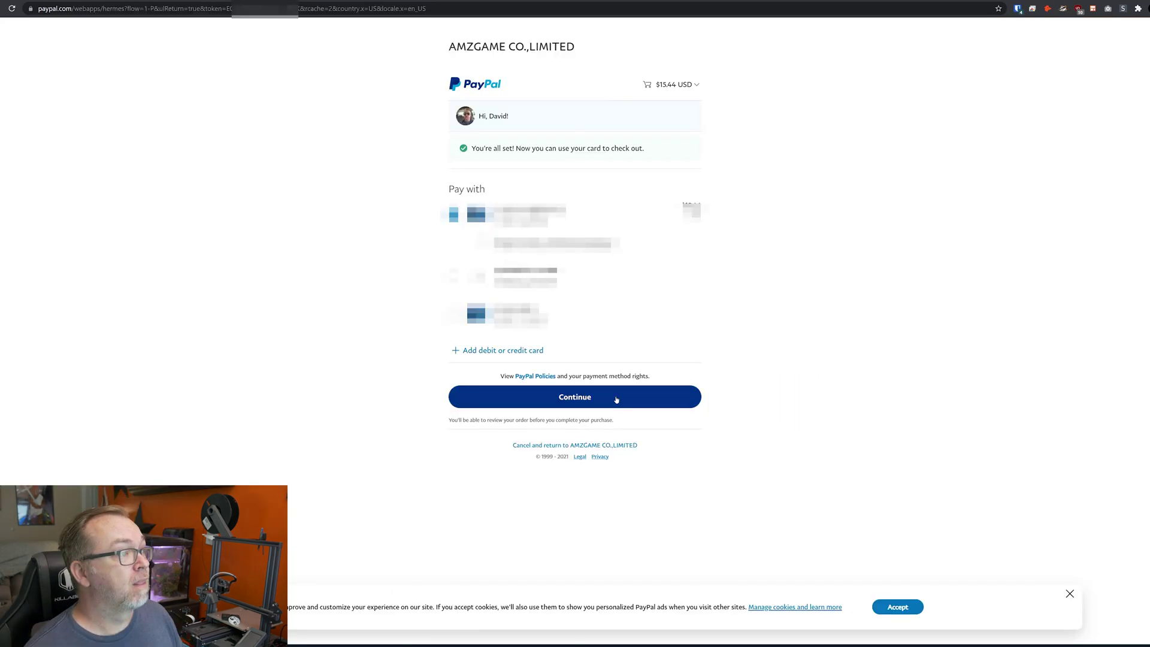
{"action": "left_click", "coordinate": [617, 400]}
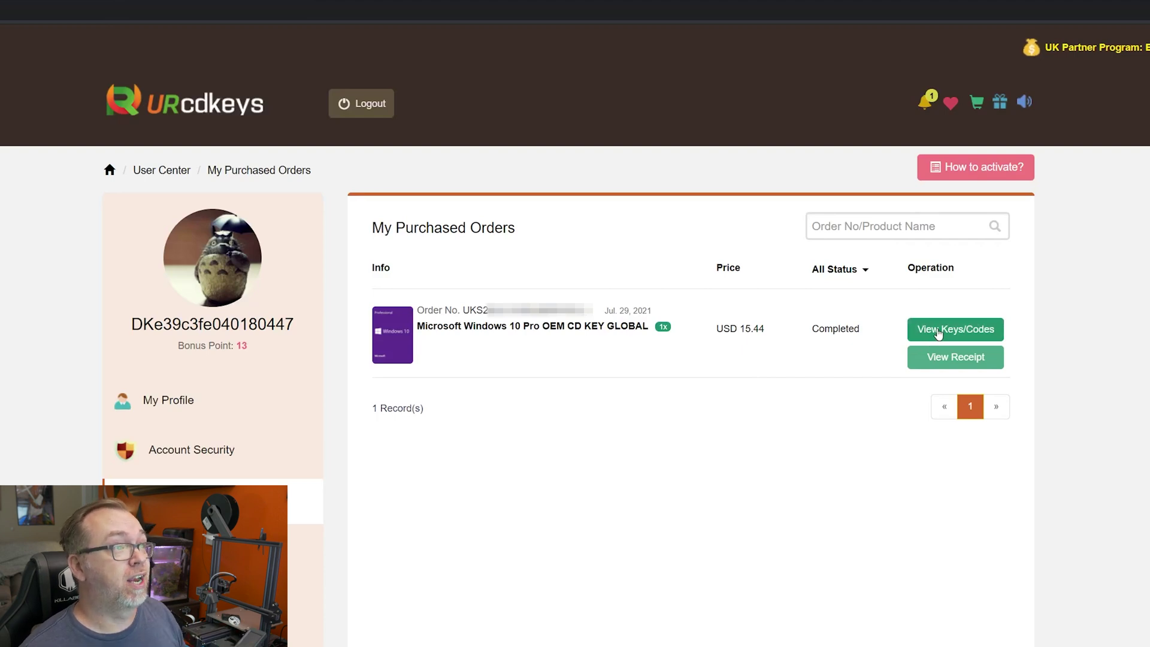
Open the order's key details, reveal the Windows 10 Pro product key, and select it
{"action": "left_click", "coordinate": [938, 334]}
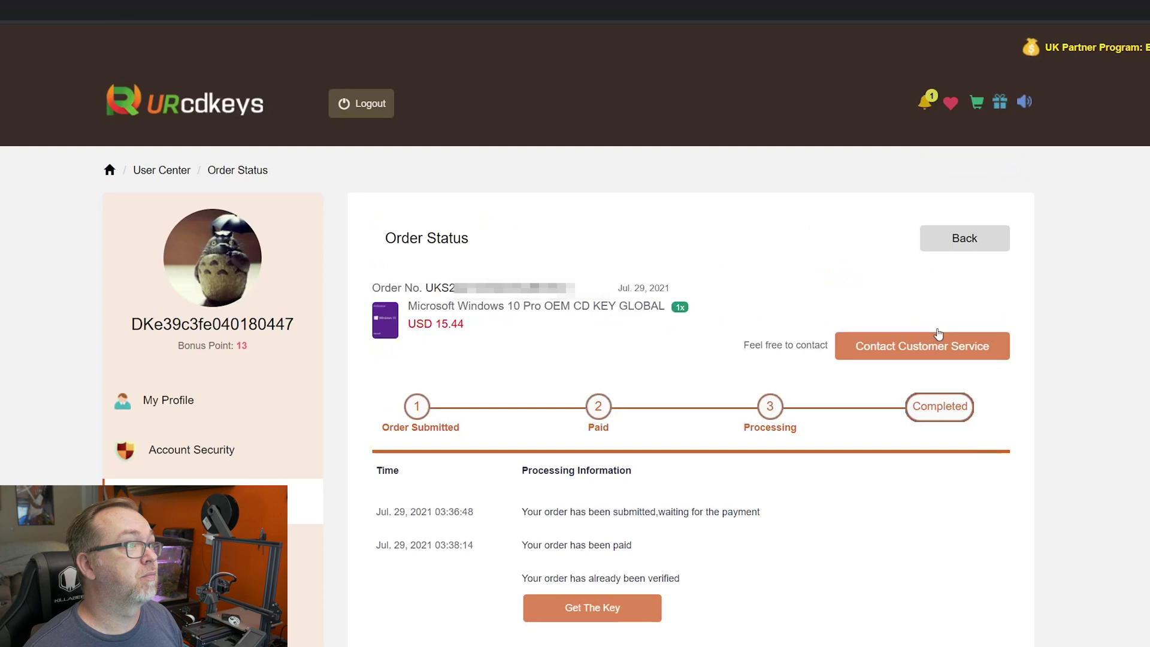
{"action": "left_click", "coordinate": [592, 608]}
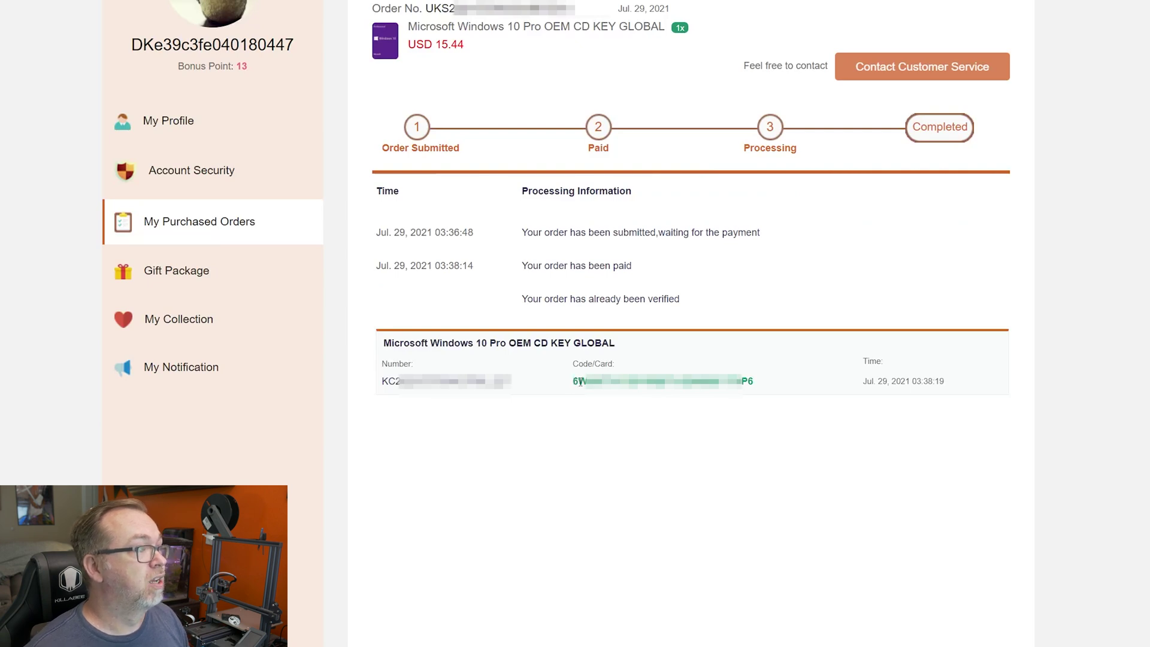
{"action": "left_click_drag", "start_coordinate": [580, 382], "coordinate": [749, 379]}
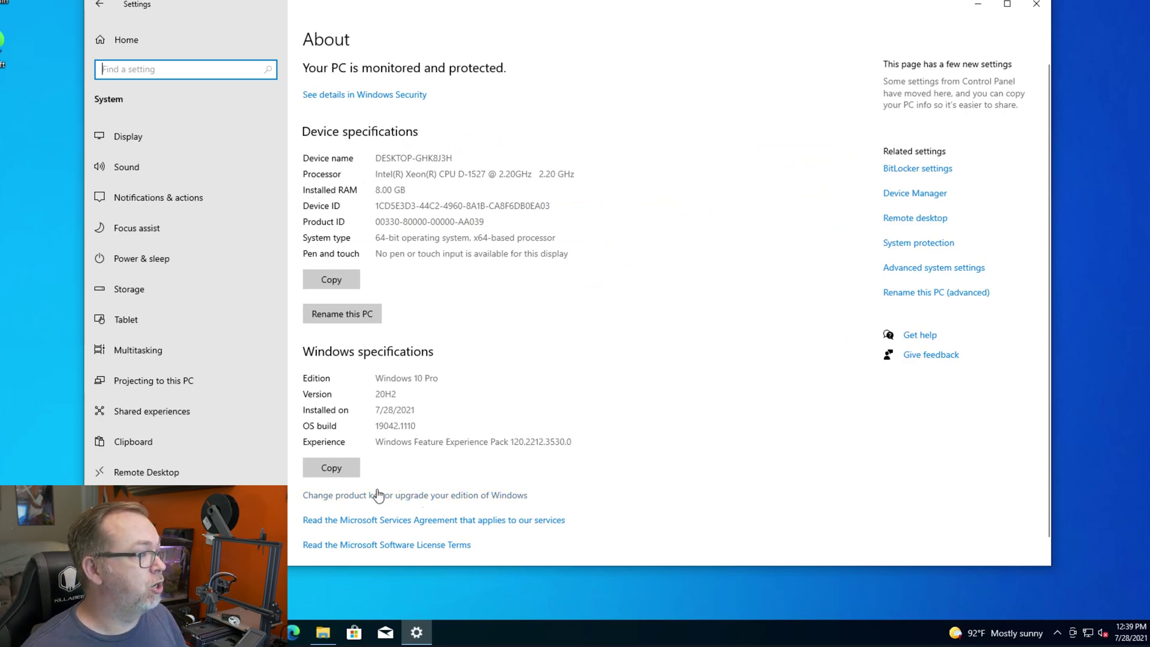
Close Settings, open This PC's Properties, and go to changing the Windows product key
{"action": "left_click", "coordinate": [1036, 4]}
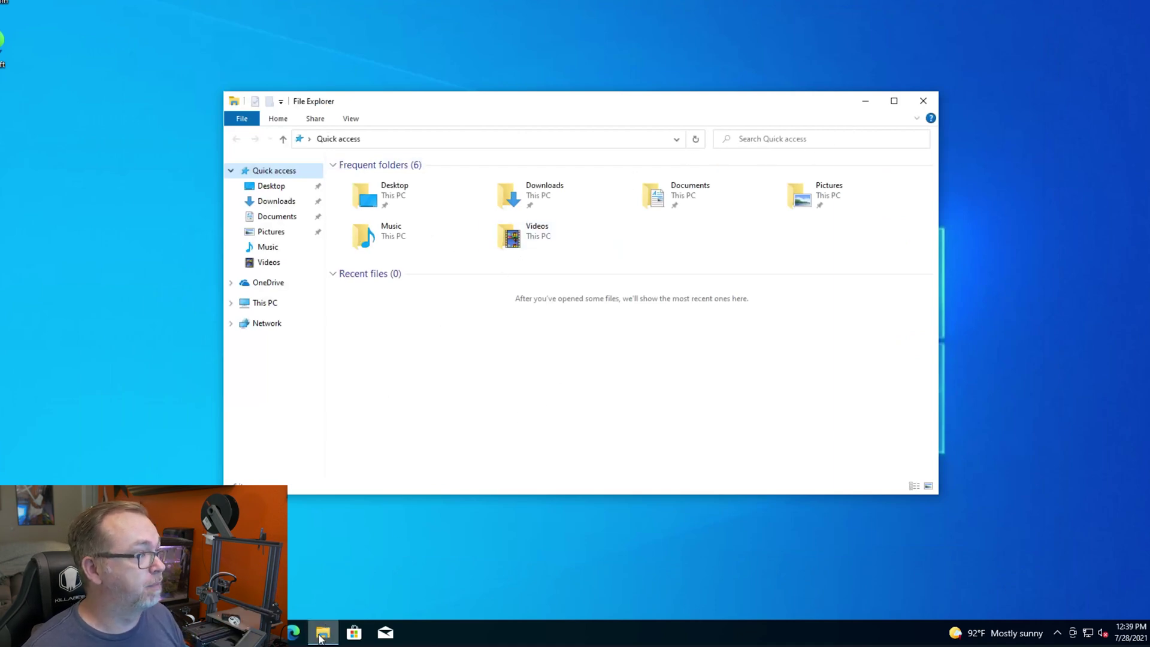
{"action": "right_click", "coordinate": [270, 303]}
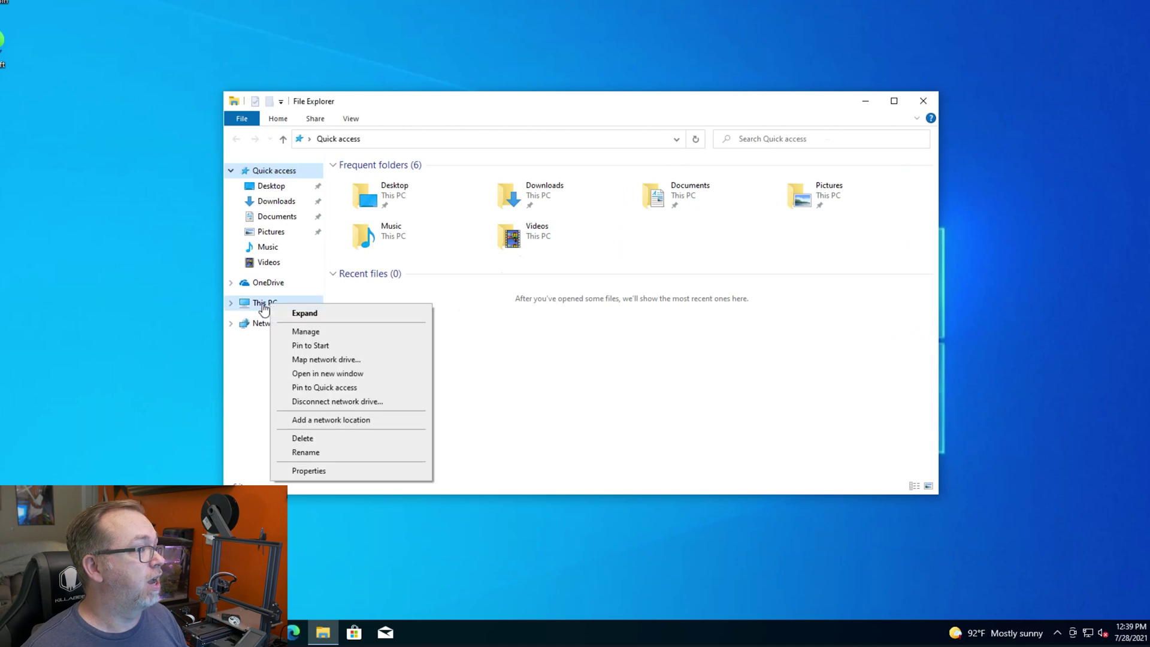
{"action": "left_click", "coordinate": [308, 470]}
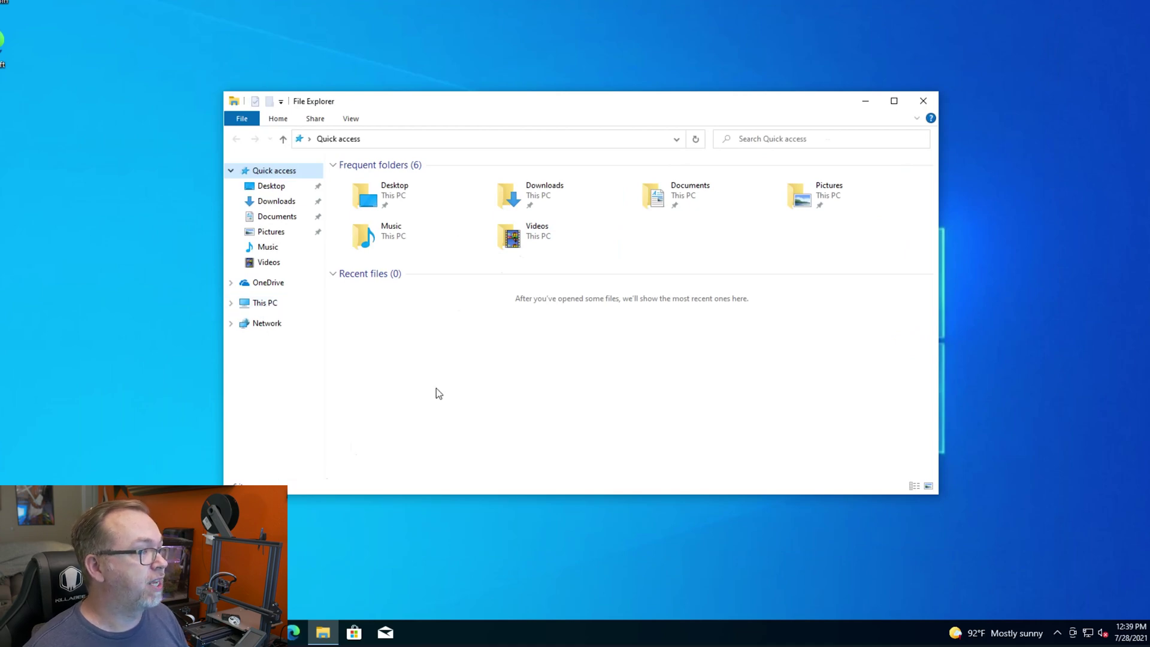
{"action": "scroll", "coordinate": [403, 480], "scroll_direction": "down", "scroll_amount": 1}
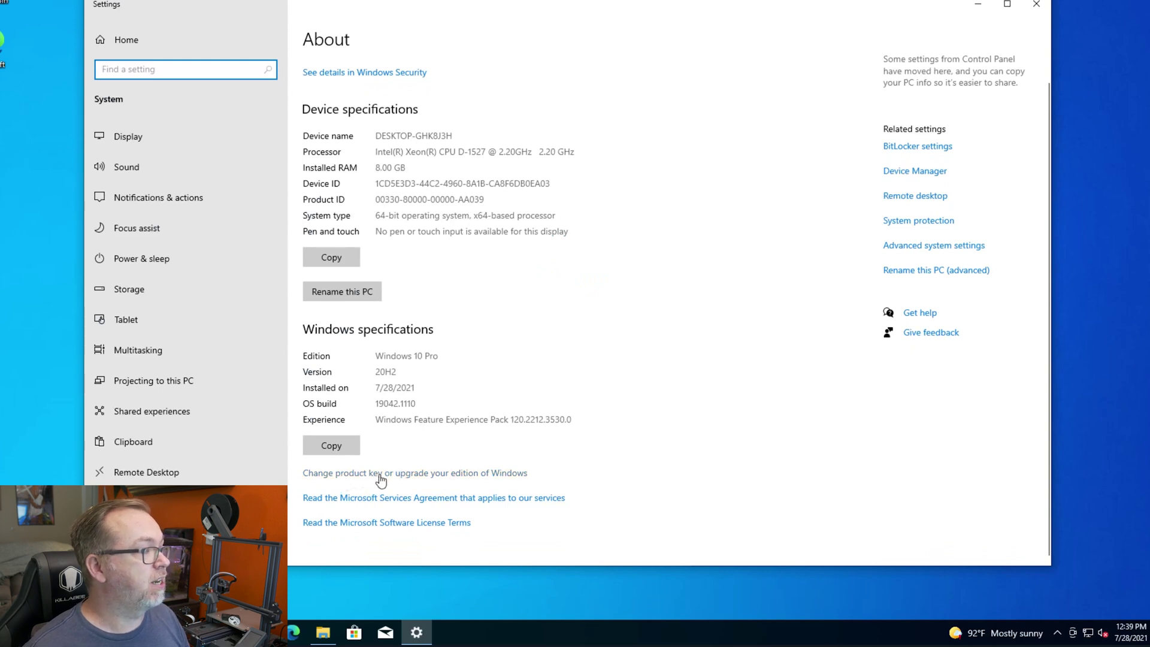
{"action": "left_click", "coordinate": [447, 473]}
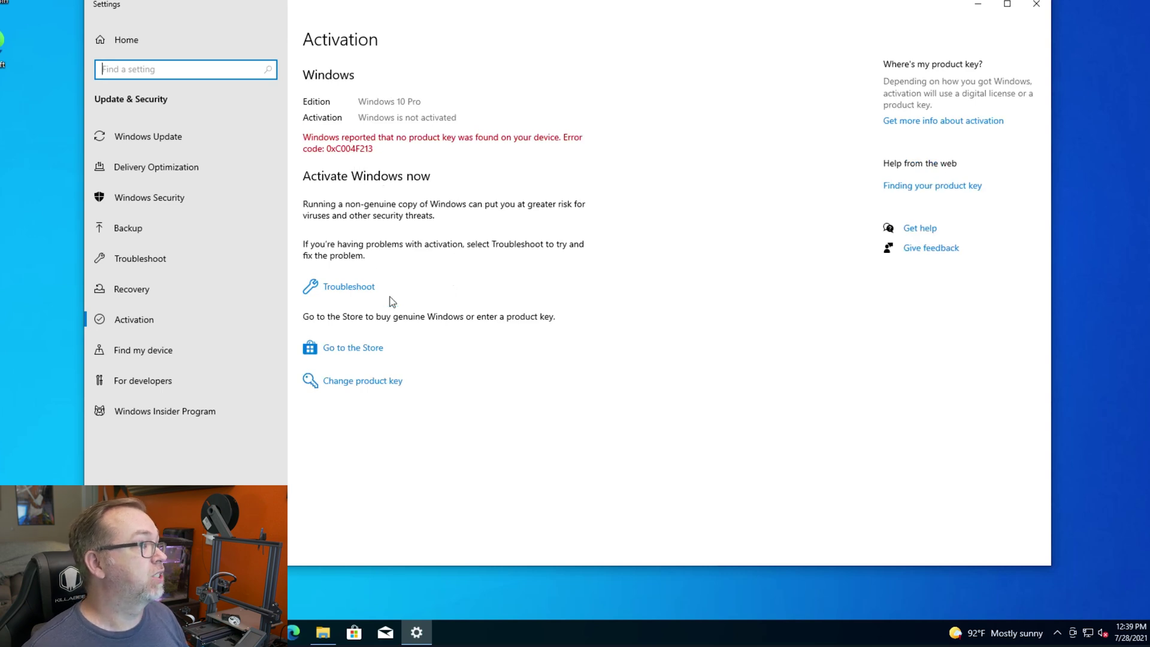
Paste the purchased product key into Change product key and activate Windows 10 Pro
{"action": "left_click", "coordinate": [360, 384]}
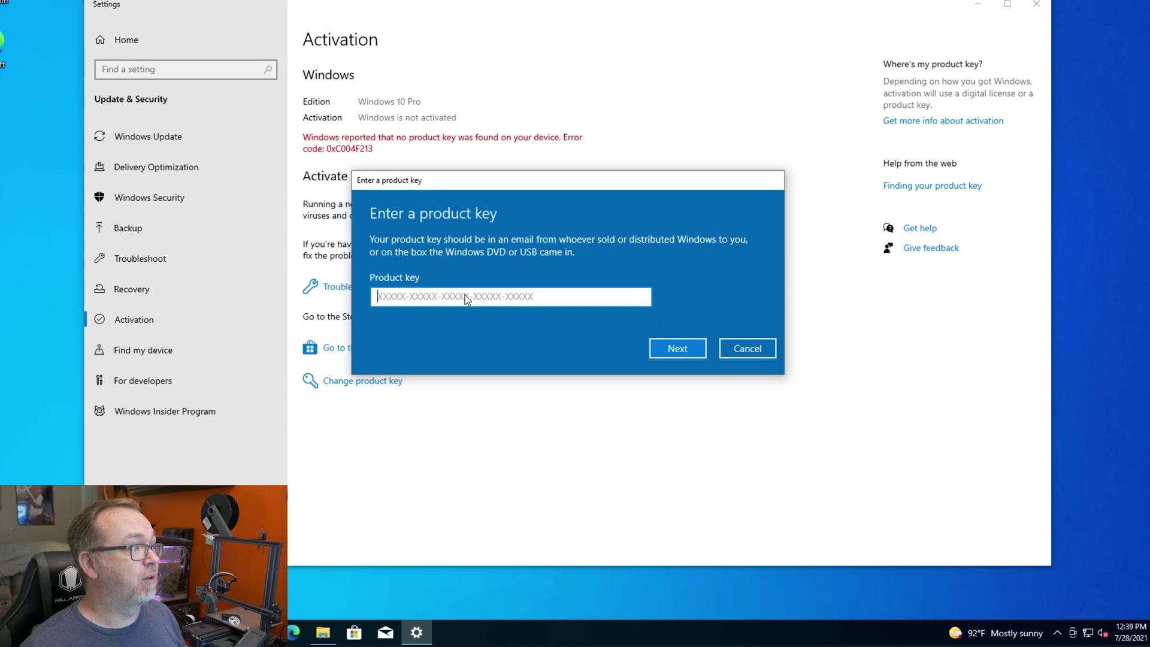
{"action": "key", "text": "ctrl+v"}
{"action": "left_click", "coordinate": [668, 350]}
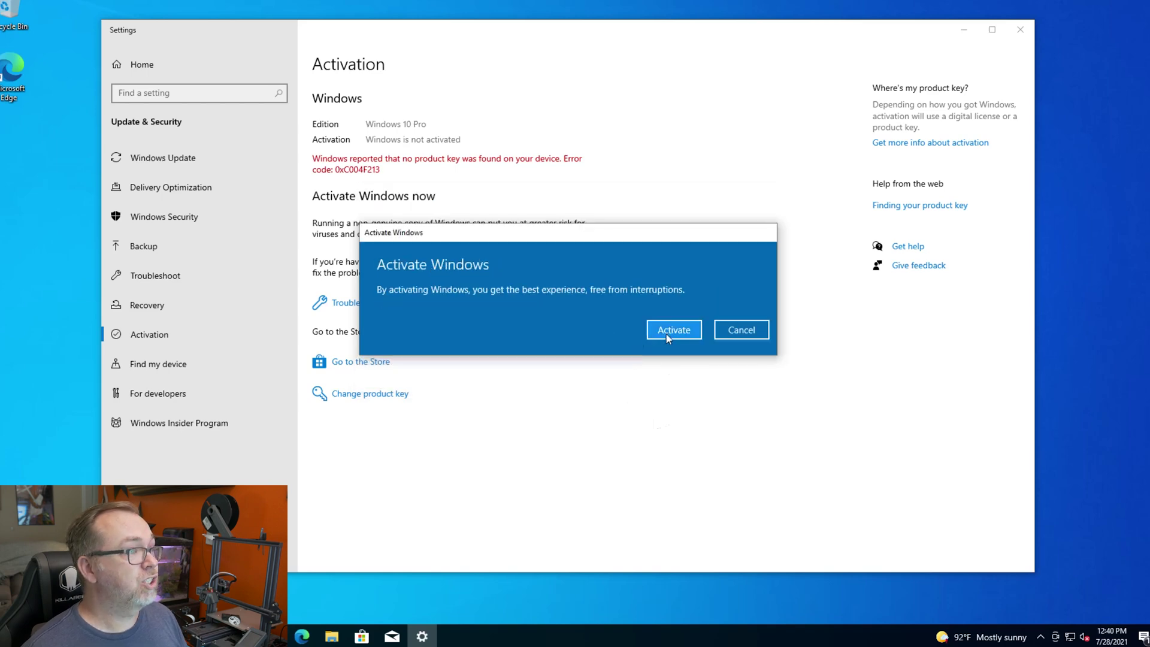
{"action": "left_click", "coordinate": [670, 331]}
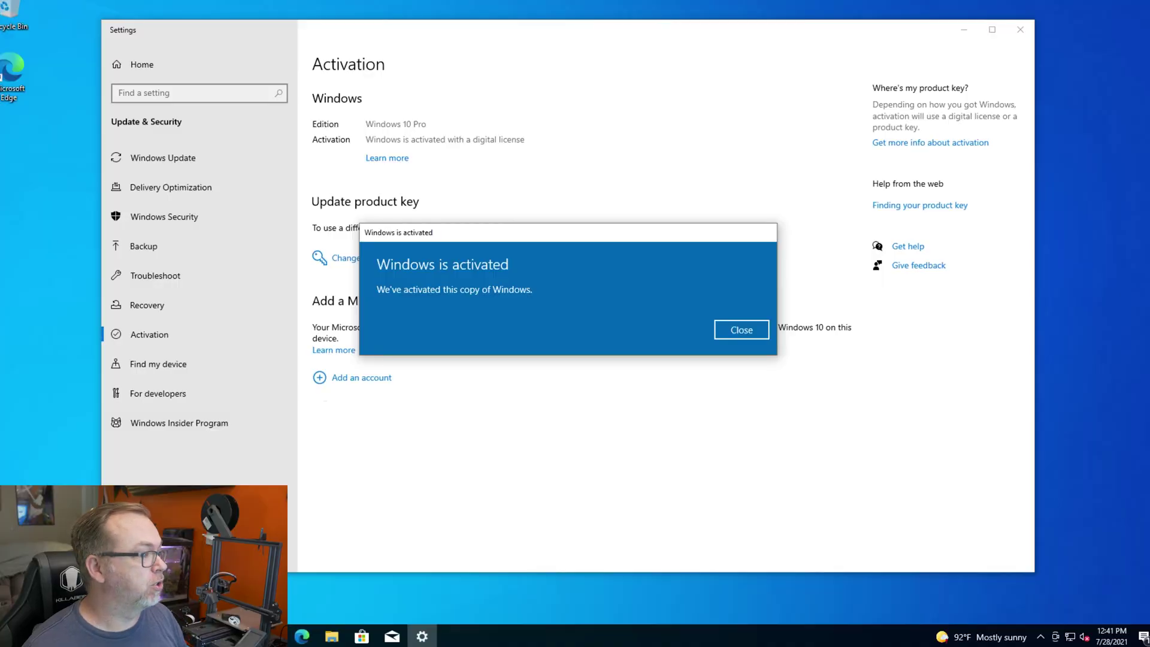
Launch Command Prompt by searching for cmd from the Start menu
{"action": "key", "text": "super"}
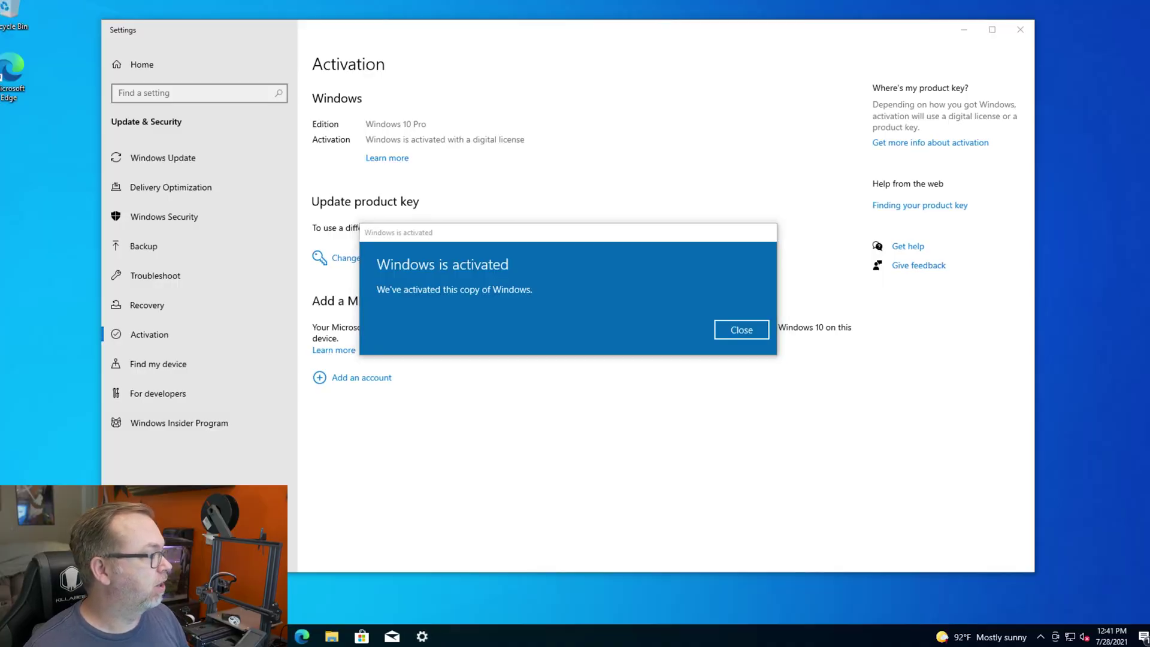
{"action": "type", "text": "cmd"}
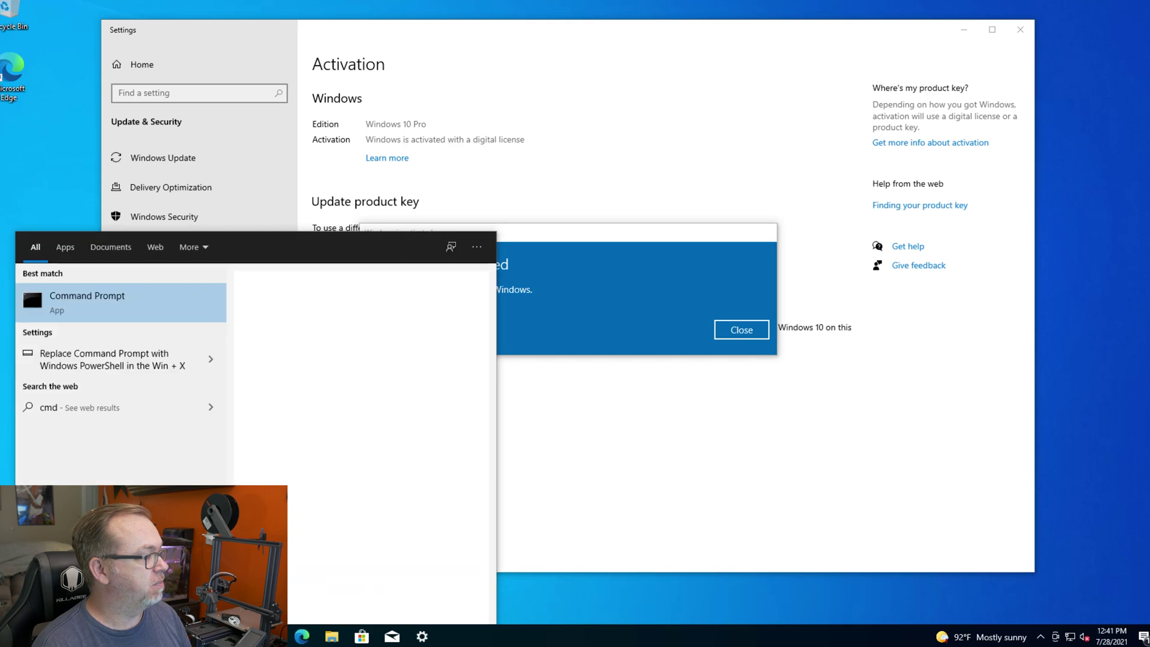
{"action": "key", "text": "Return"}
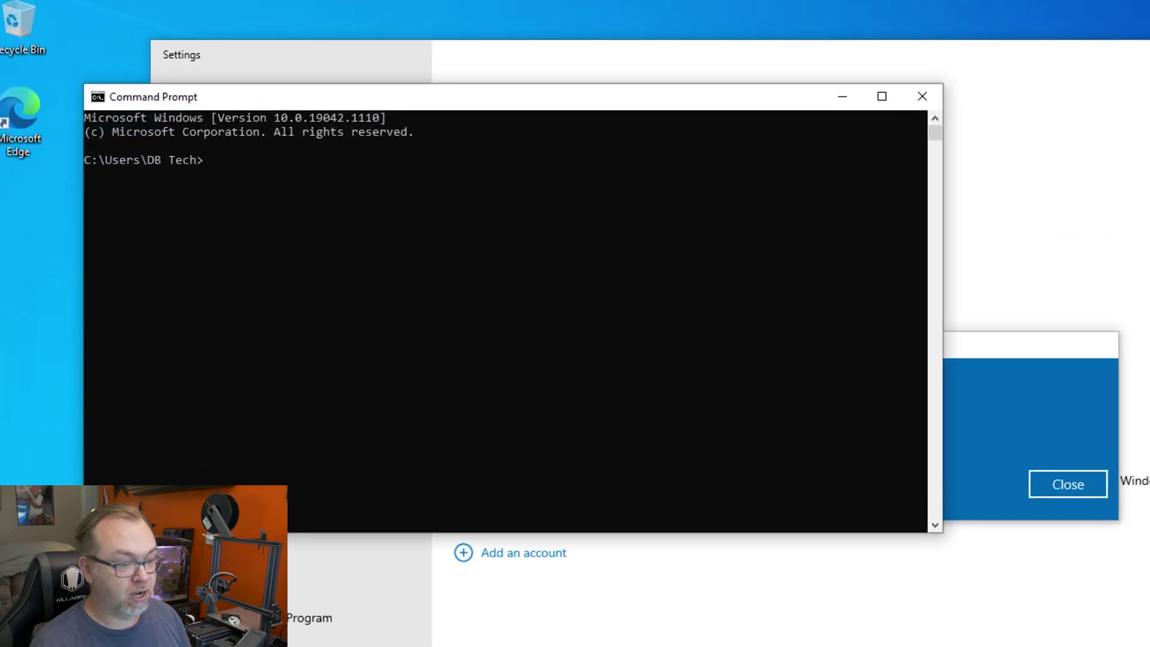